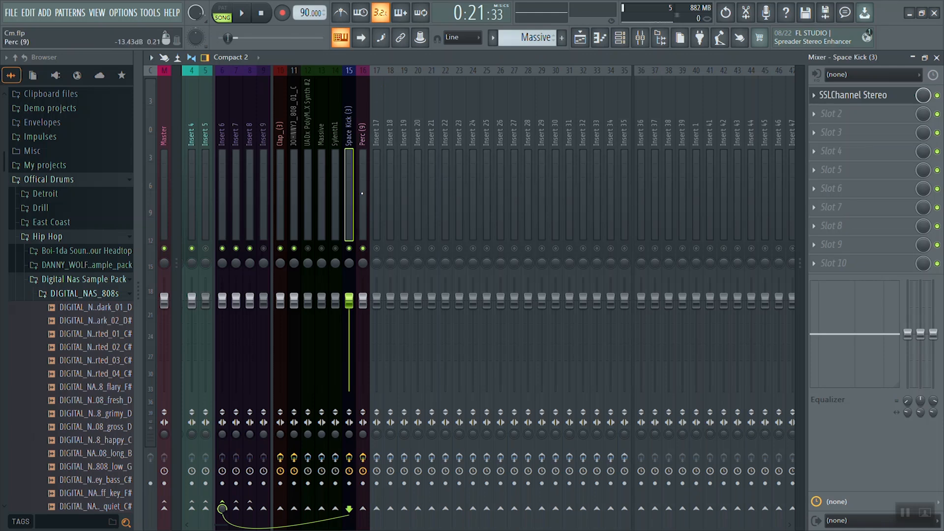
Audition the current mix, then unmute the UADx PolyMAX Synth #2 track.
key(space)
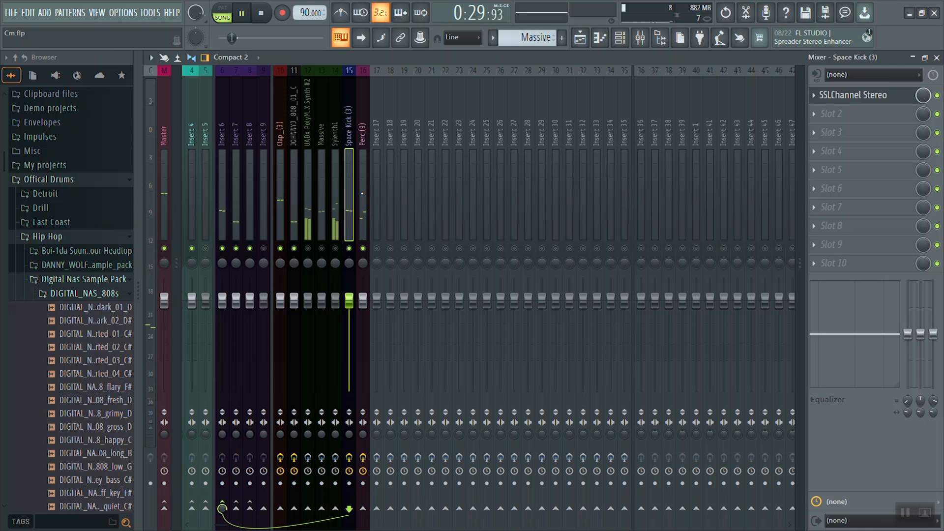
key(space)
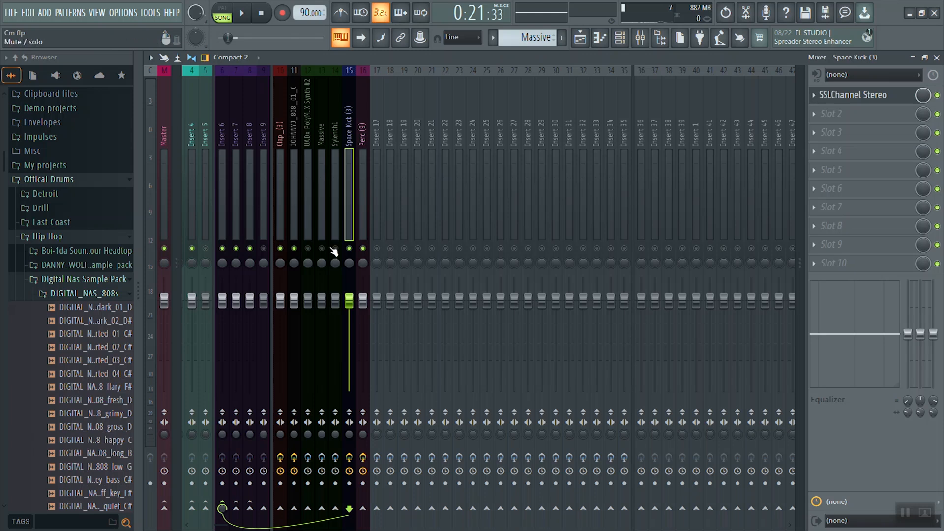
click(308, 249)
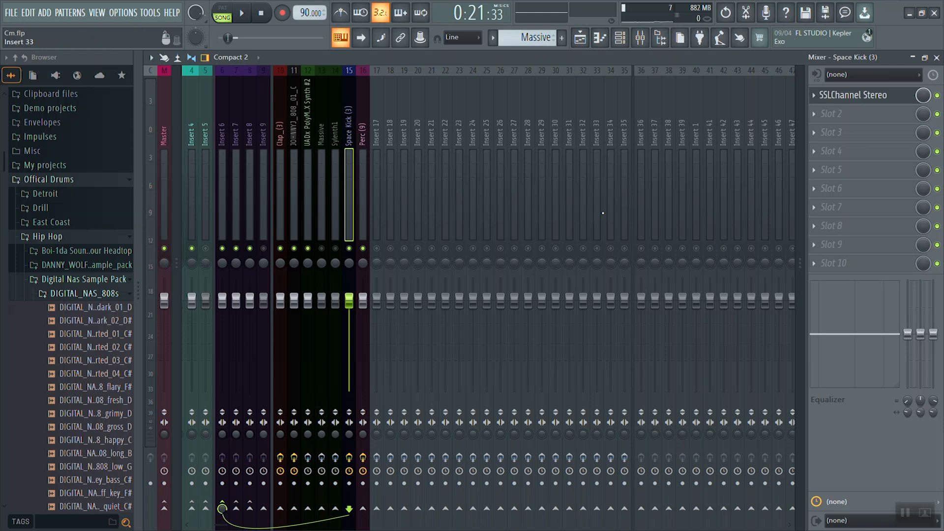
Open the SSLChannel Stereo on the UADx PolyMAX Synth #2 track during playback and move its window clear of the active tracks.
key(space)
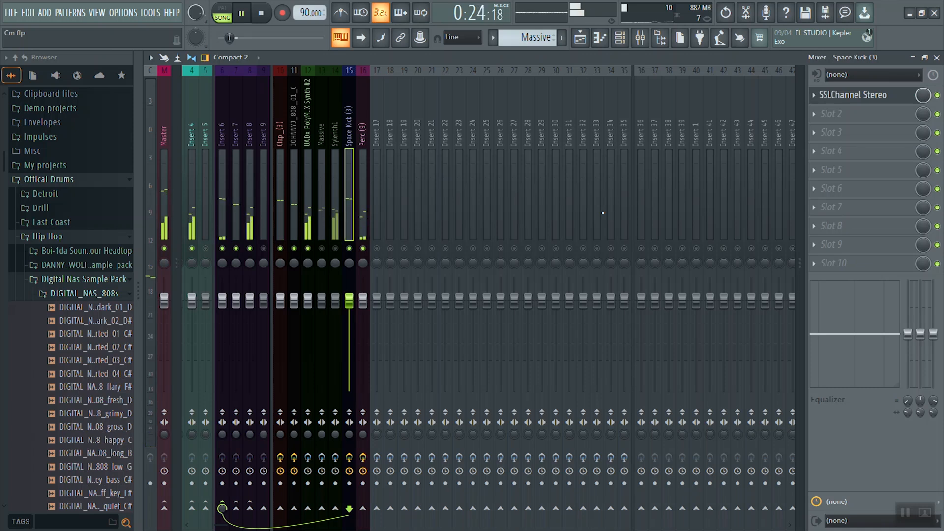
click(309, 458)
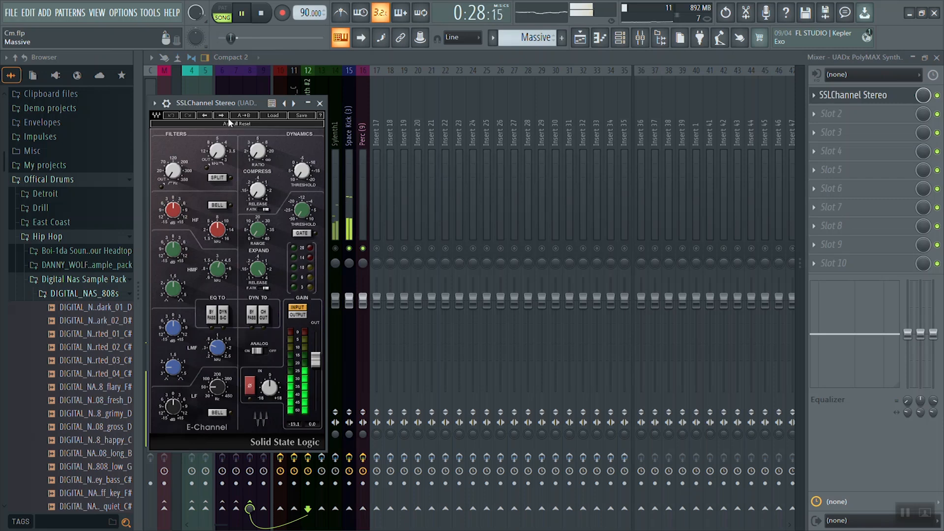
drag(232, 102, 606, 87)
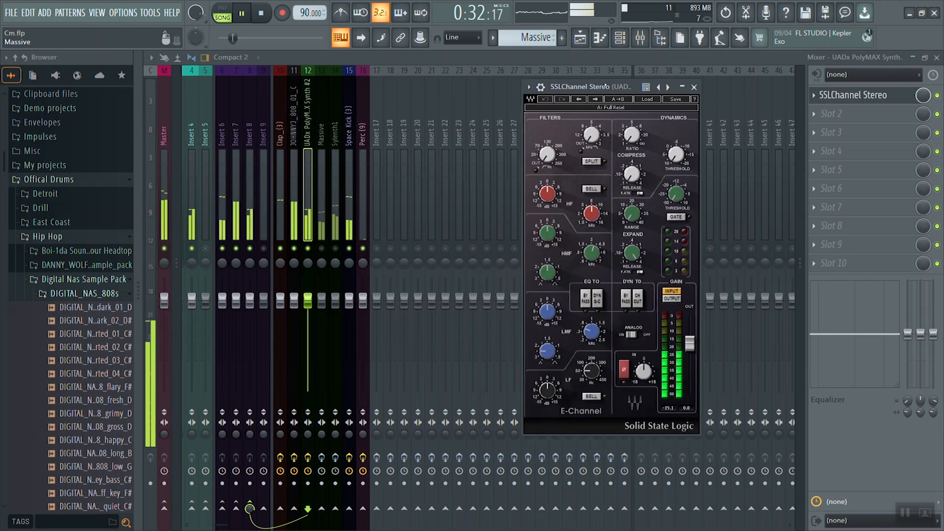
key(space)
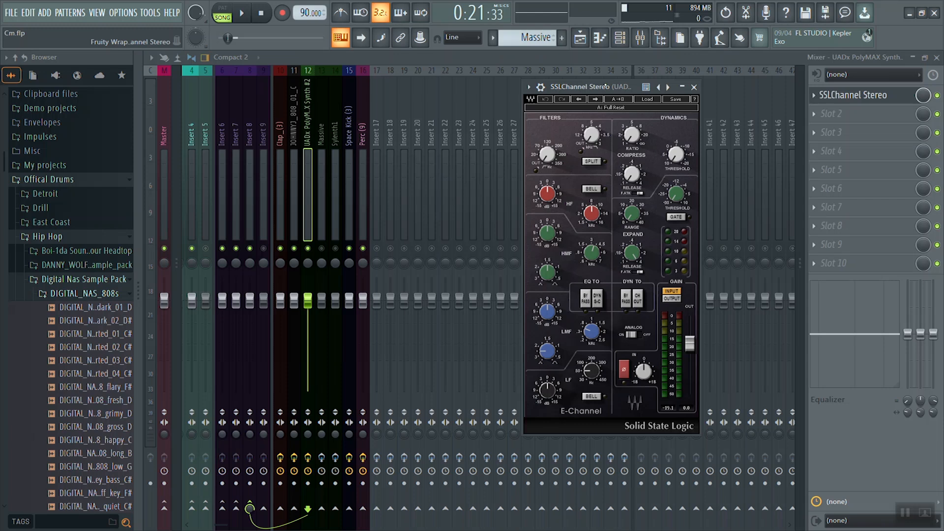
Engage the high-pass filter and Split on the UADx PolyMAX Synth #2 channel strip while listening to the mix.
click(604, 119)
key(space)
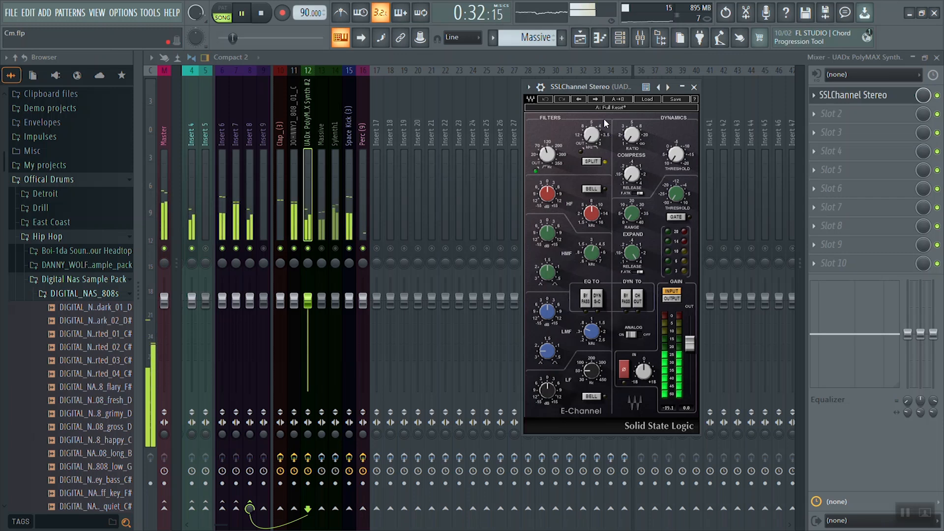
key(space)
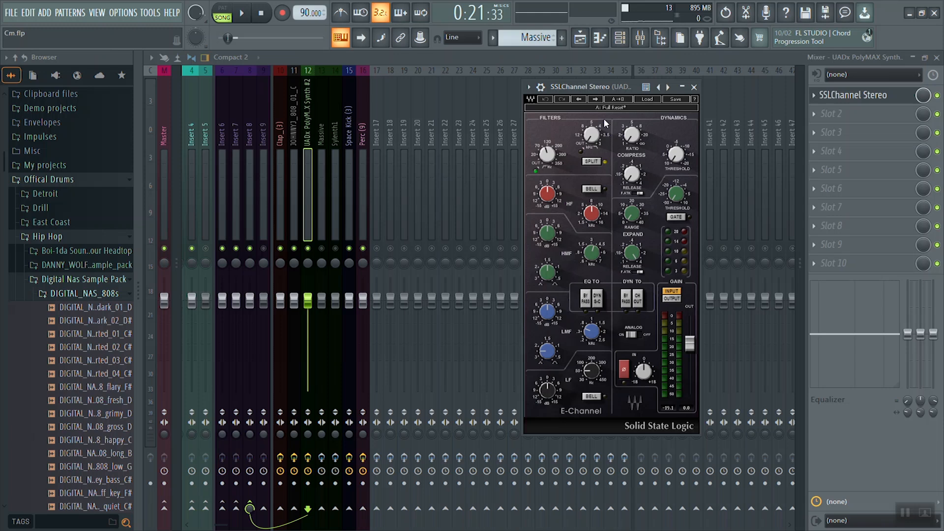
Raise the compressor ratio and adjust its threshold on the UADx PolyMAX Synth #2 channel strip while auditioning the mix.
key(space)
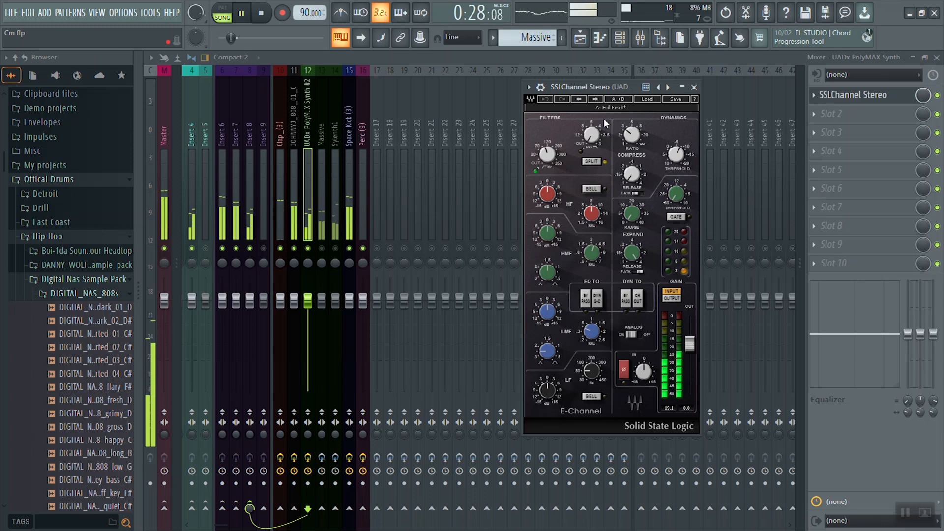
key(space)
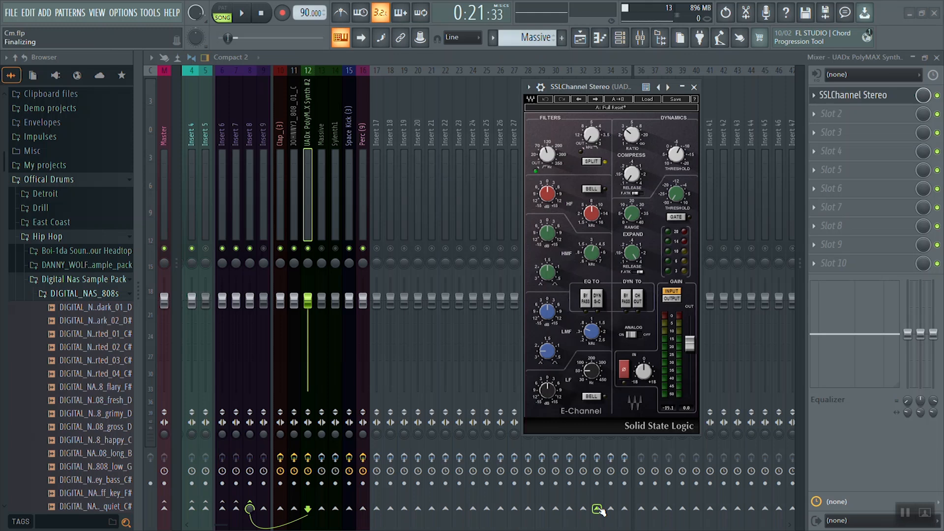
key(space)
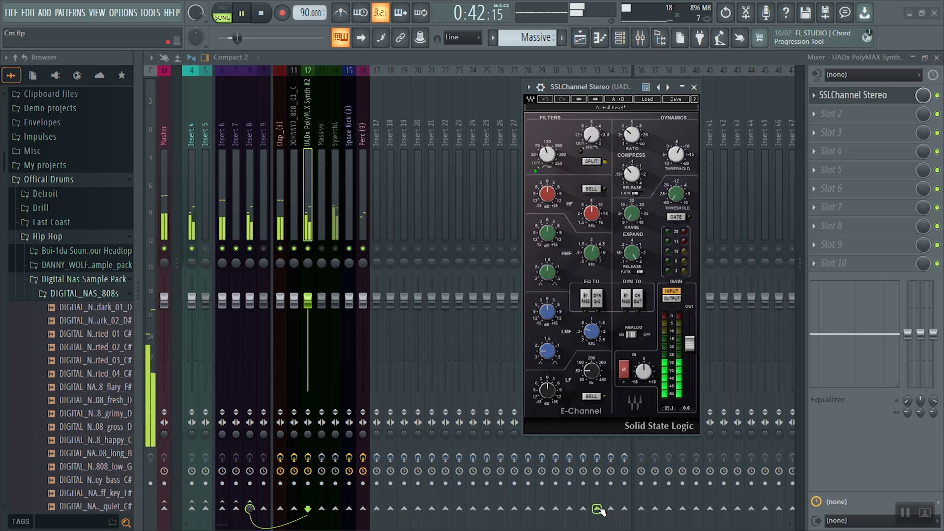
key(space)
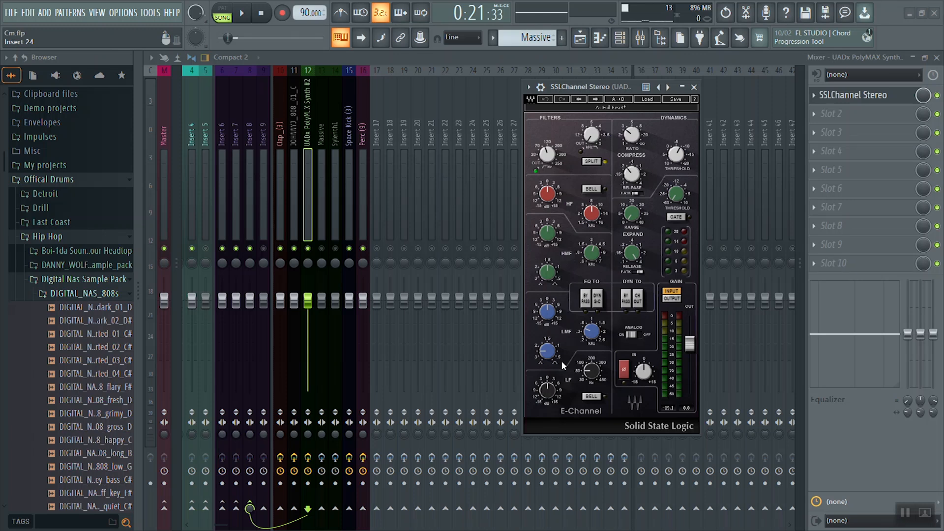
Compare the UADx PolyMAX Synth #2 sound in the mix with its channel strip EQ engaged and bypassed.
key(space)
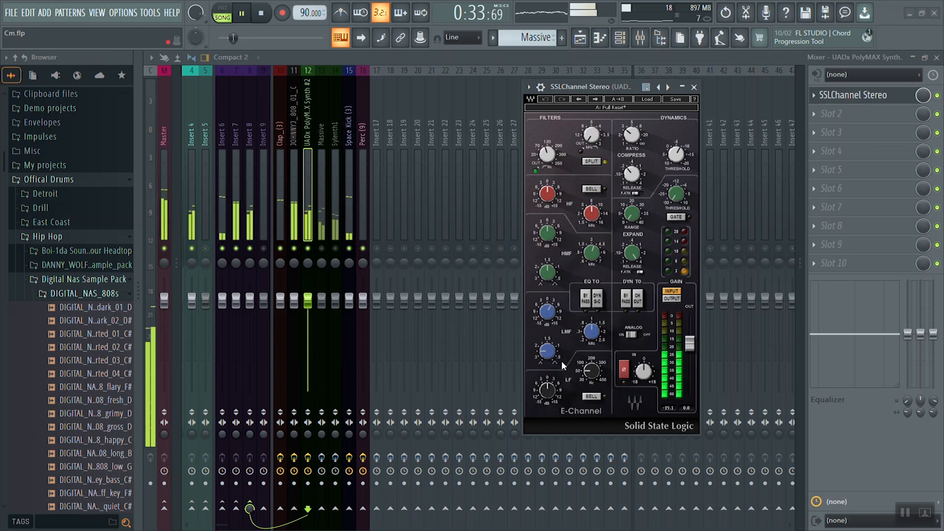
key(space)
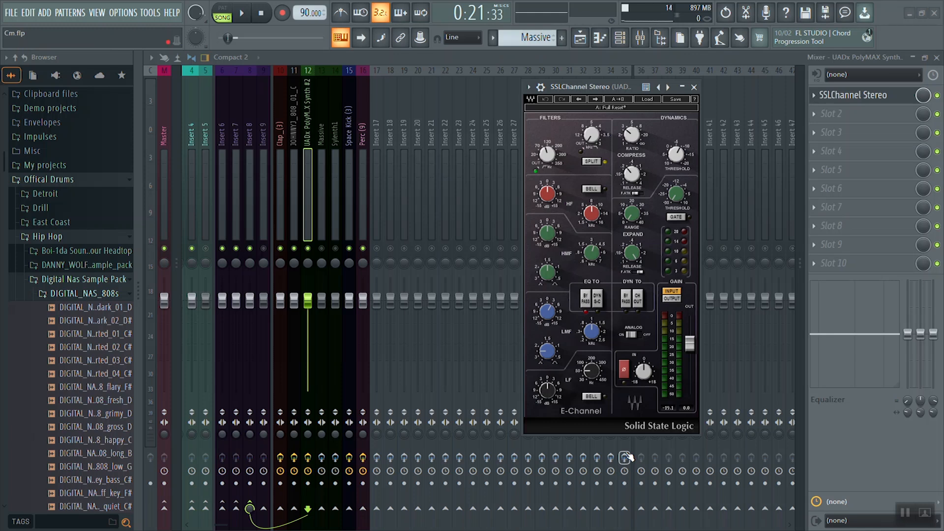
key(space)
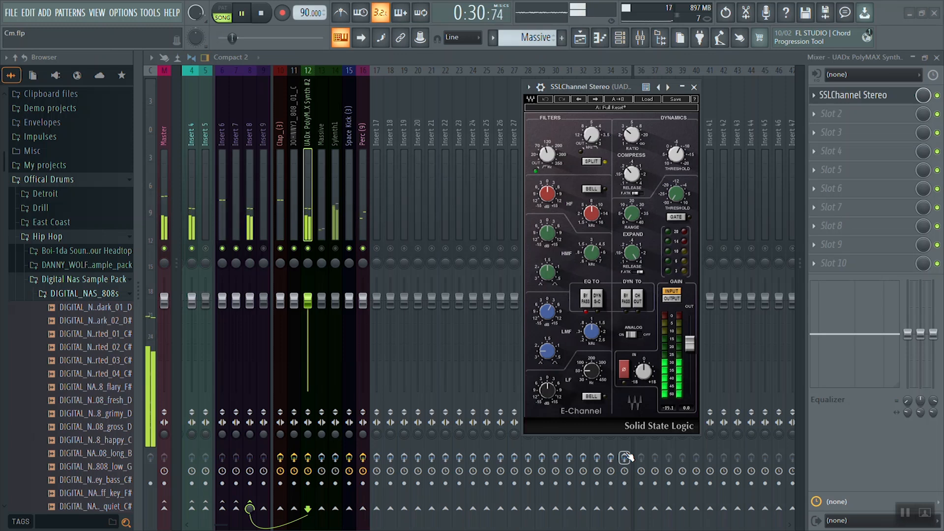
key(space)
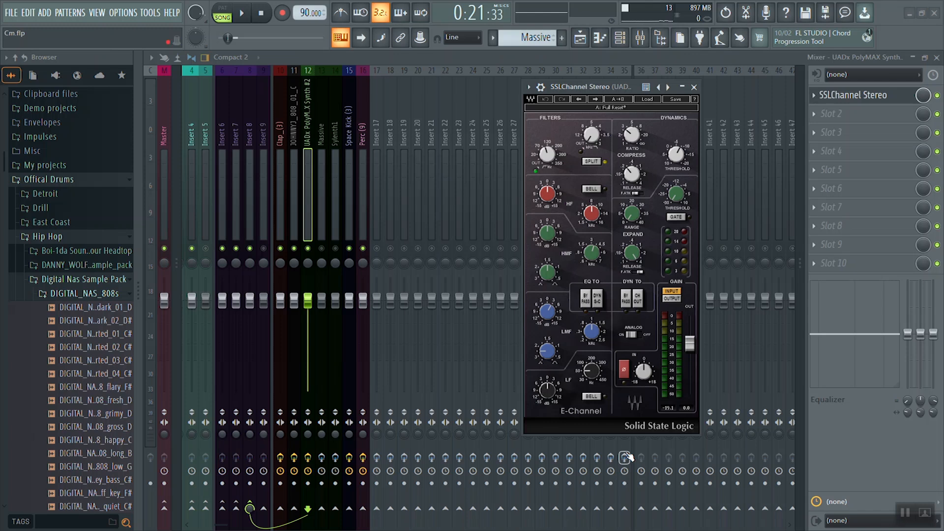
key(space)
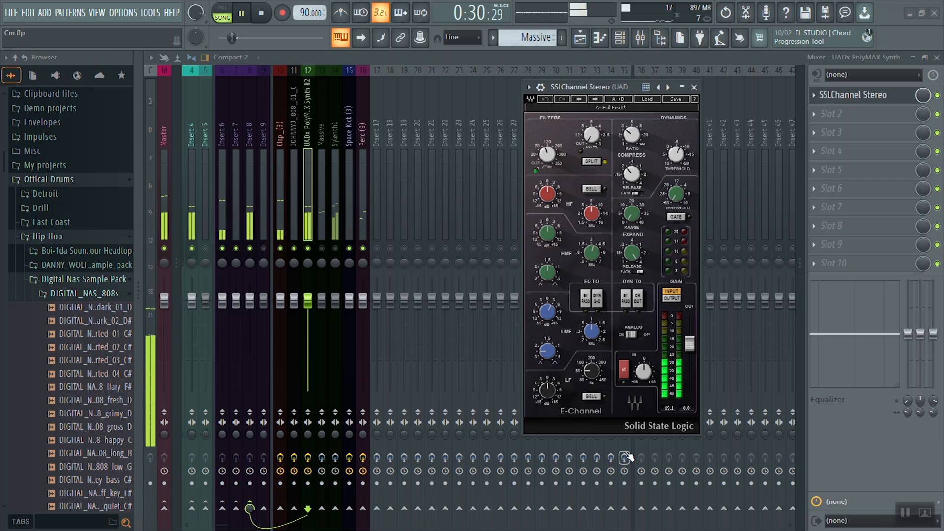
key(space)
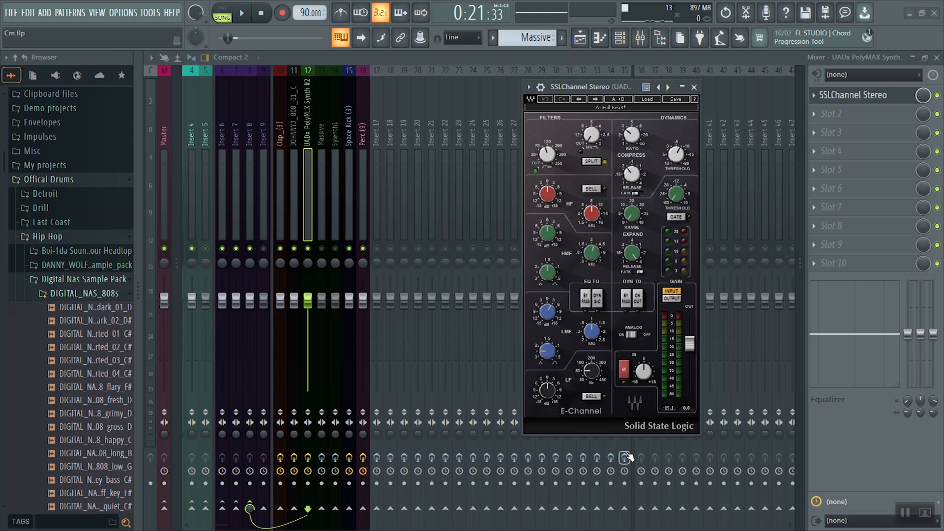
Lower the output gain of the UADx PolyMAX Synth #2 channel strip to -5.0 dB while checking it in the mix.
key(Escape)
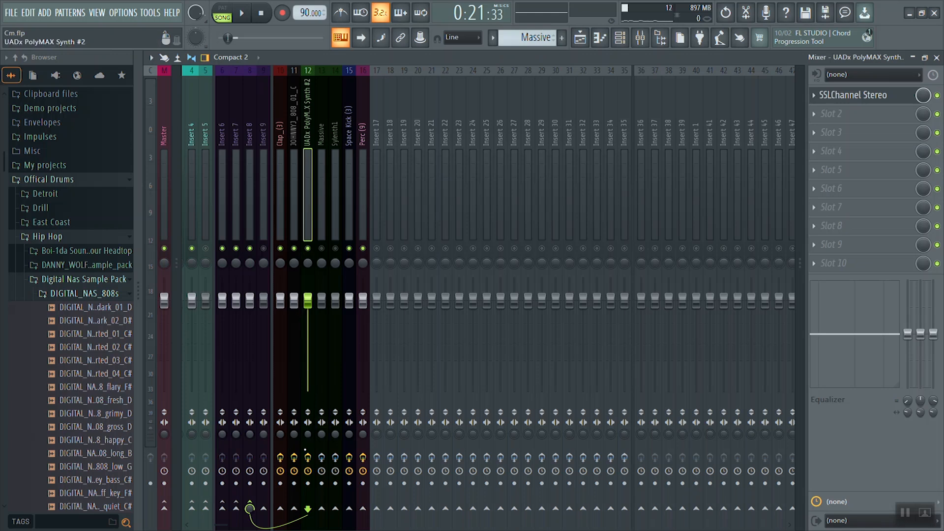
right_click(313, 456)
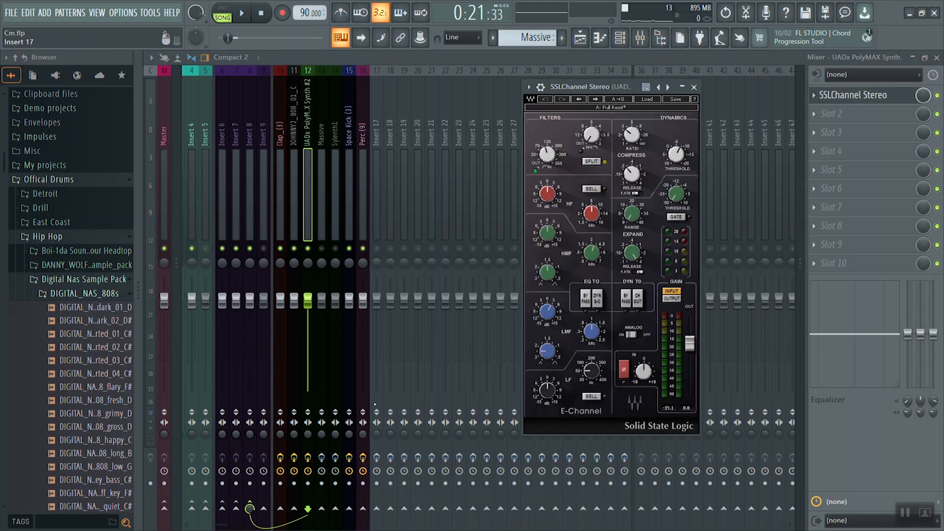
key(space)
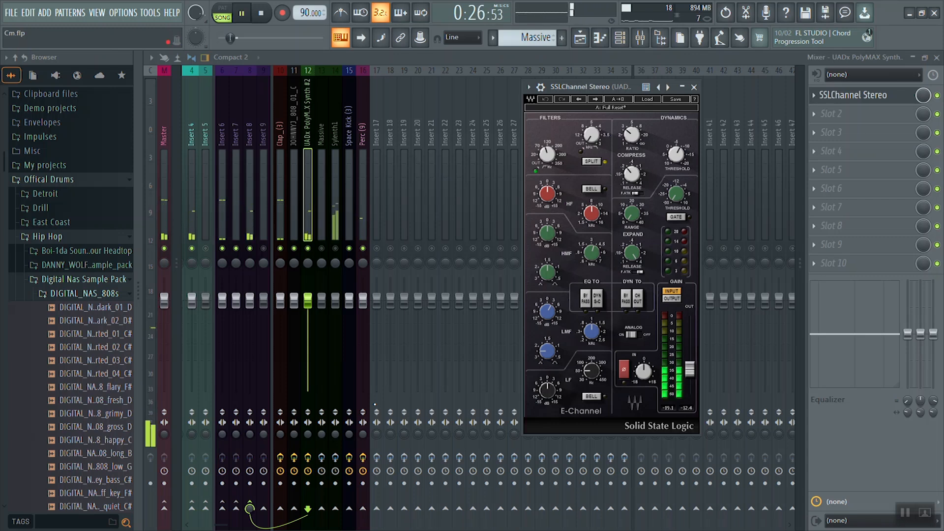
key(space)
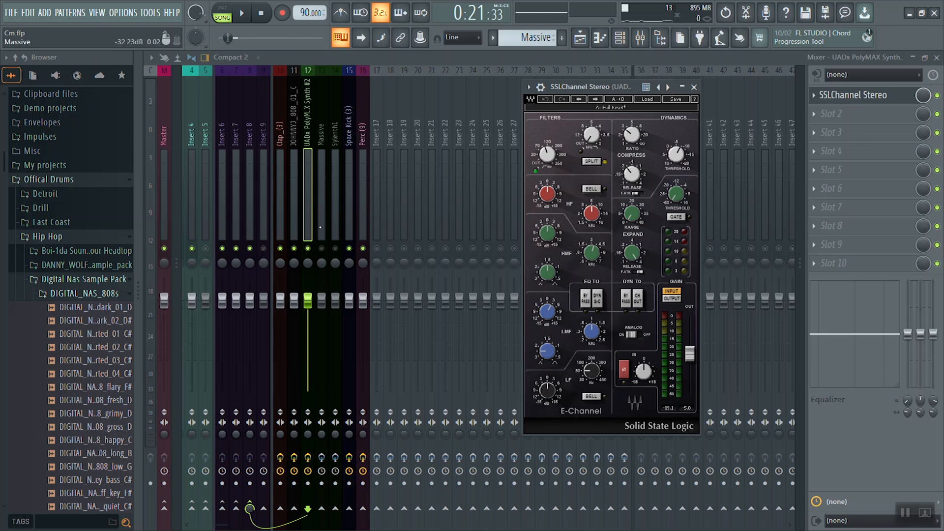
Unmute the Massive track, audition it in the mix and open its SSLChannel Stereo.
click(325, 247)
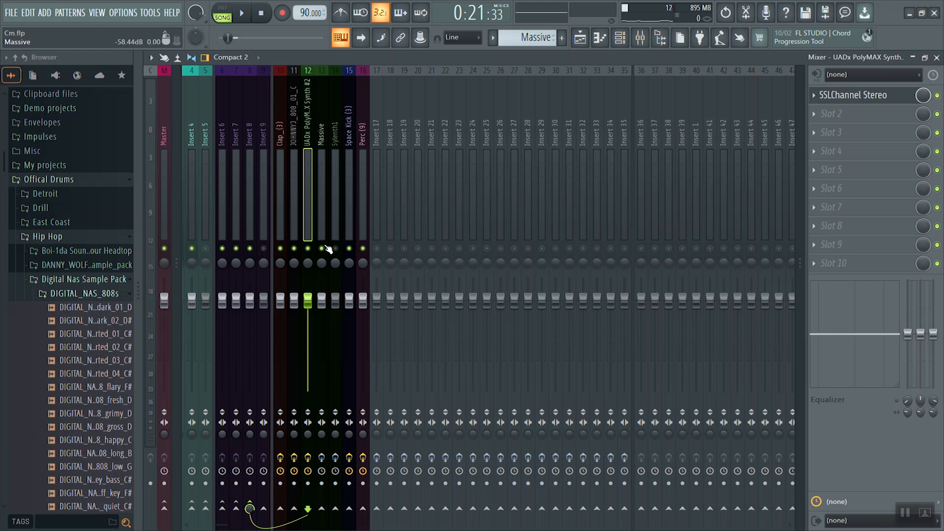
key(space)
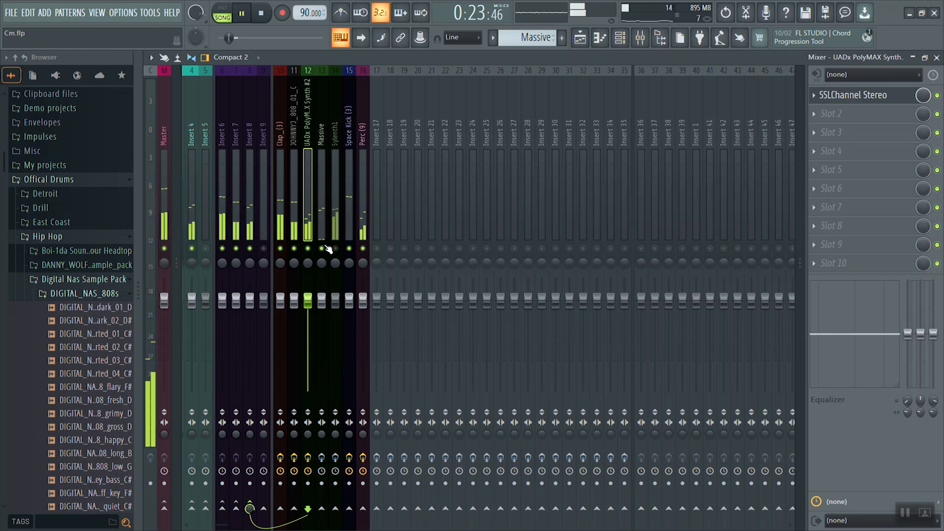
key(space)
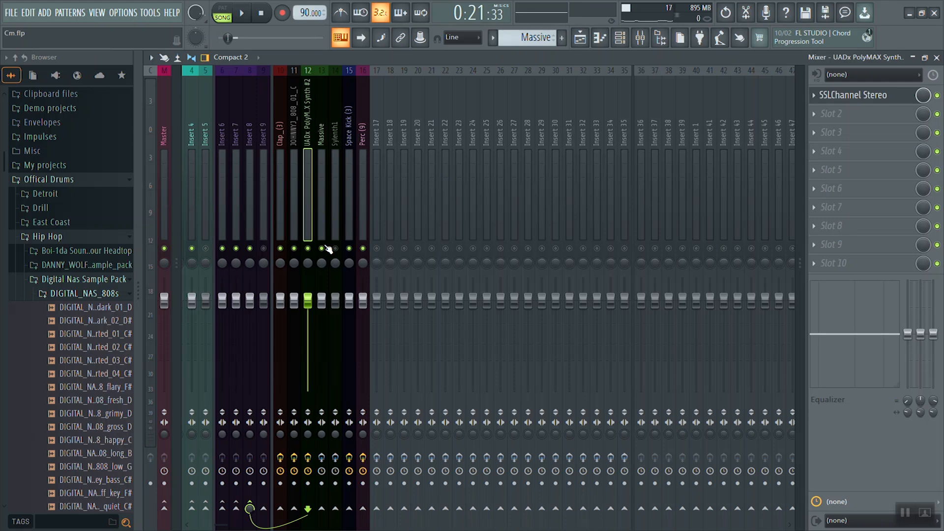
click(324, 248)
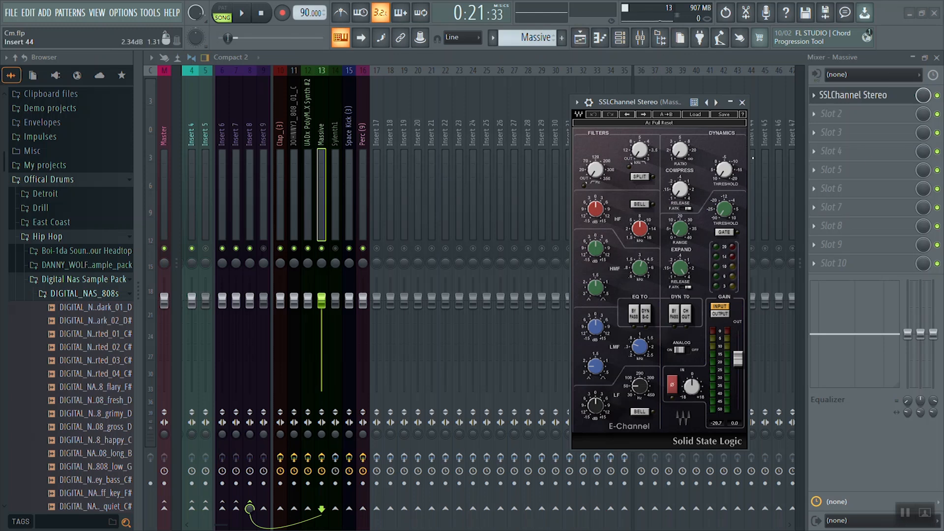
Engage the low-pass filter and set the compressor ratio and threshold on the Massive channel strip while the mix plays.
key(space)
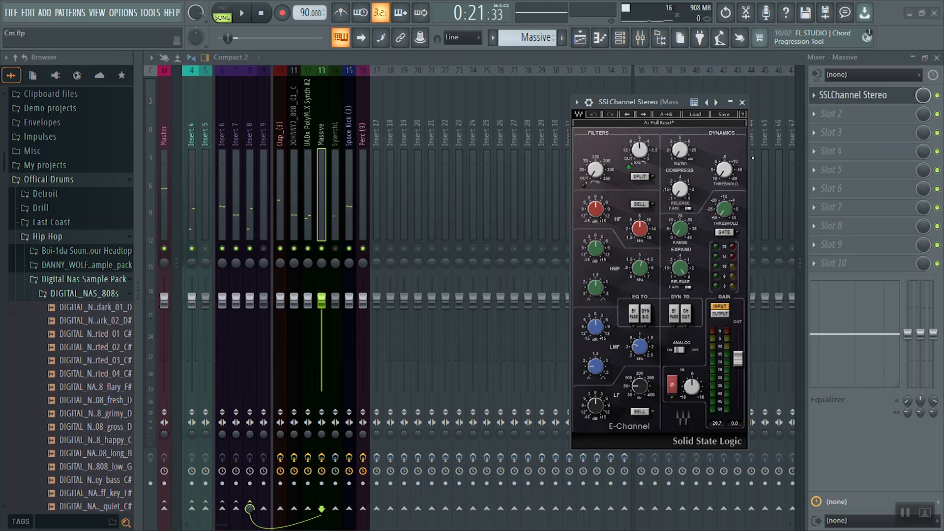
key(space)
key(space)
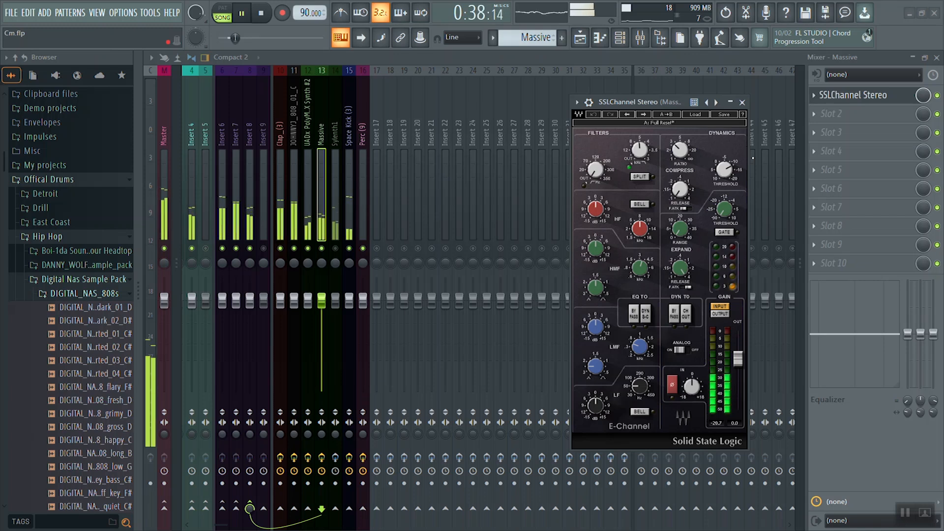
key(space)
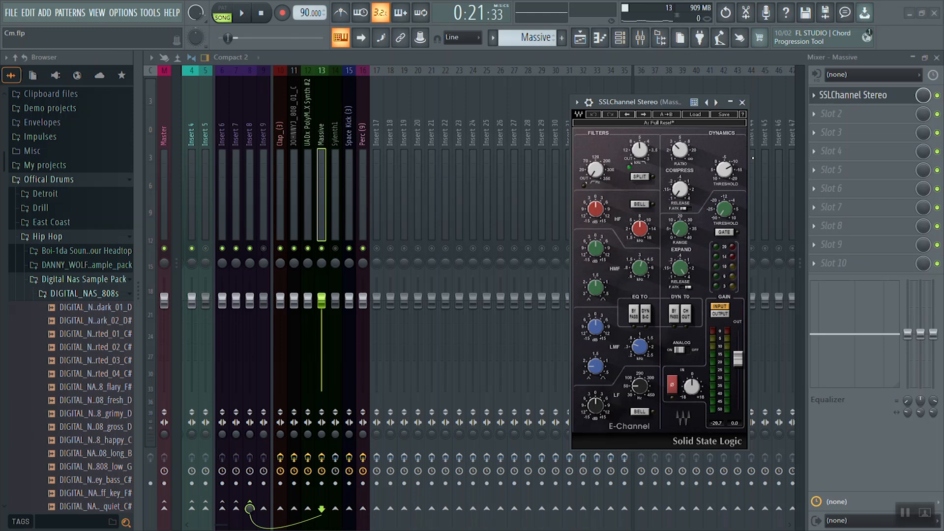
Adjust the compressor release on the Massive channel strip and compare its dynamics section bypassed and engaged.
key(space)
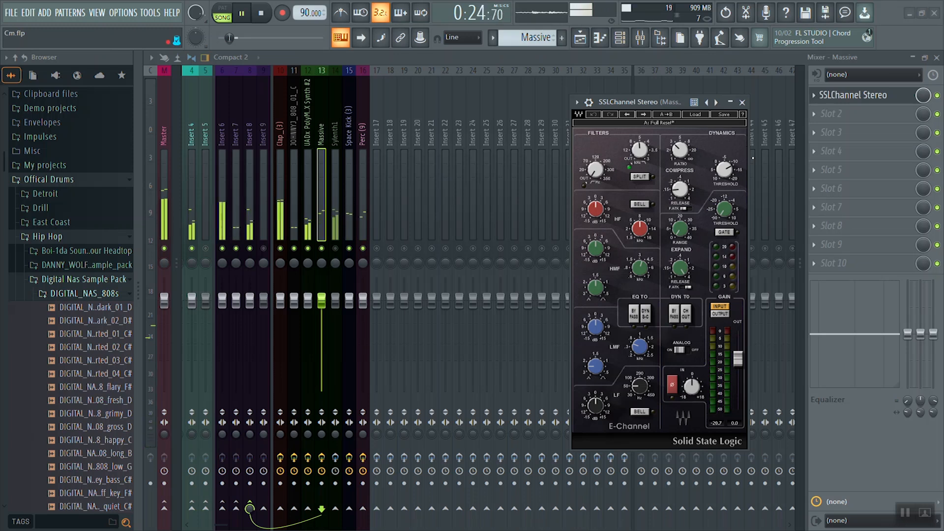
key(space)
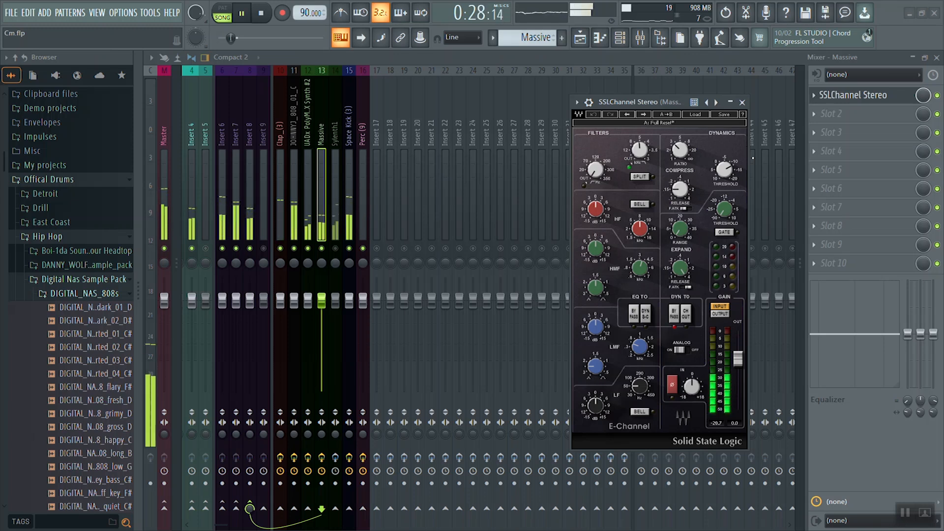
key(space)
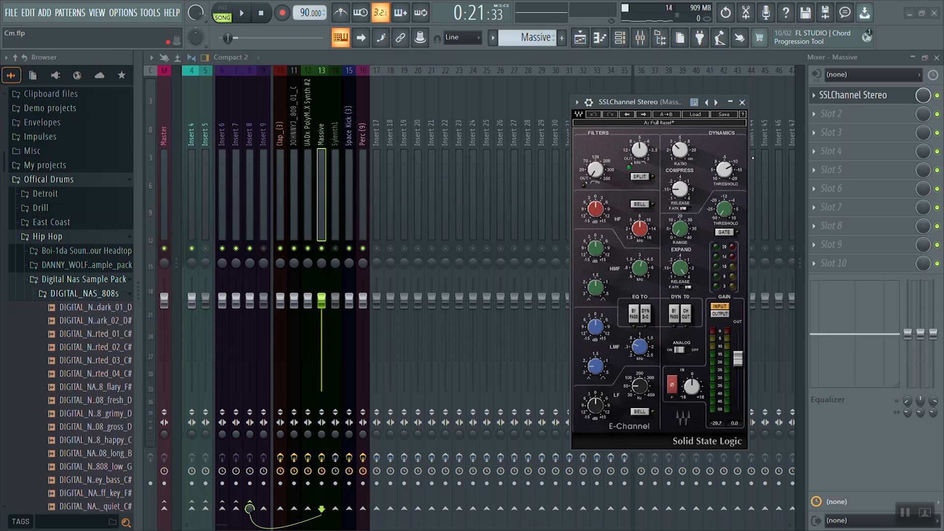
key(space)
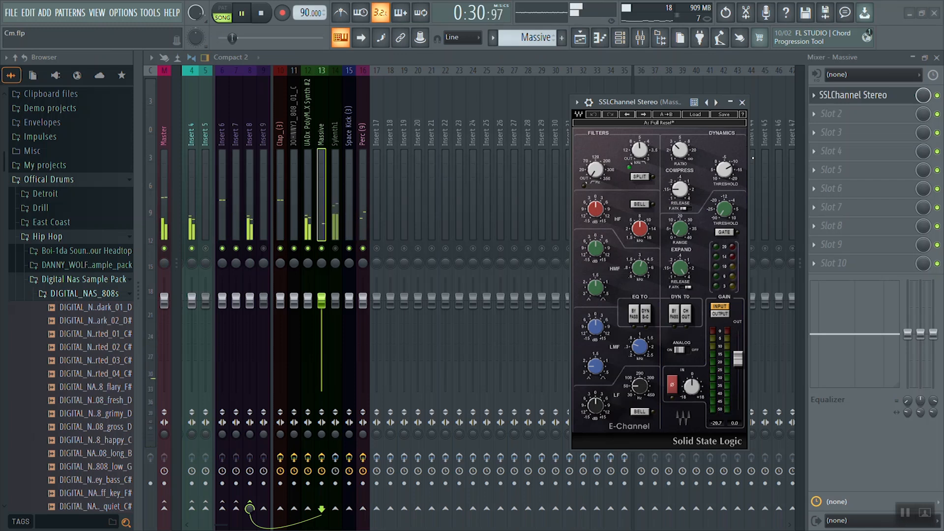
key(space)
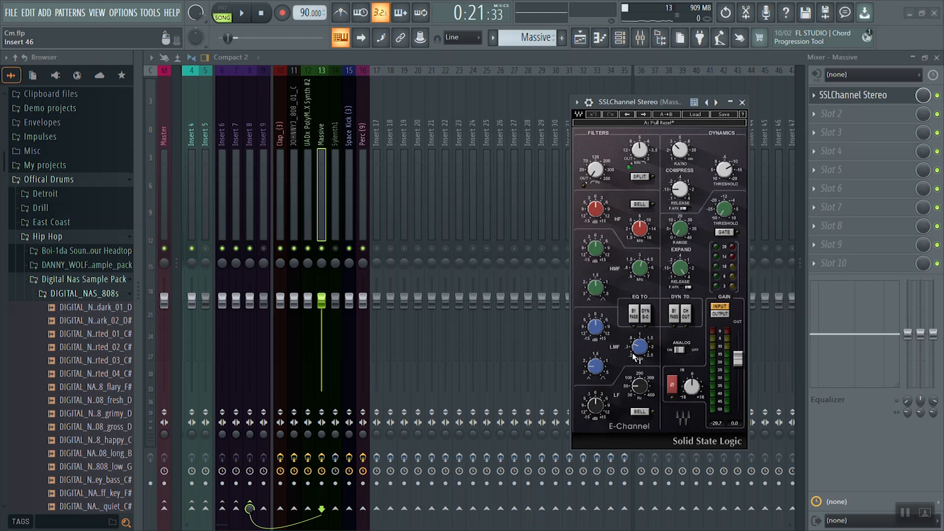
Play the mix to audition the Massive track's channel strip settings.
mouse_move(634, 347)
mouse_move(692, 245)
key(space)
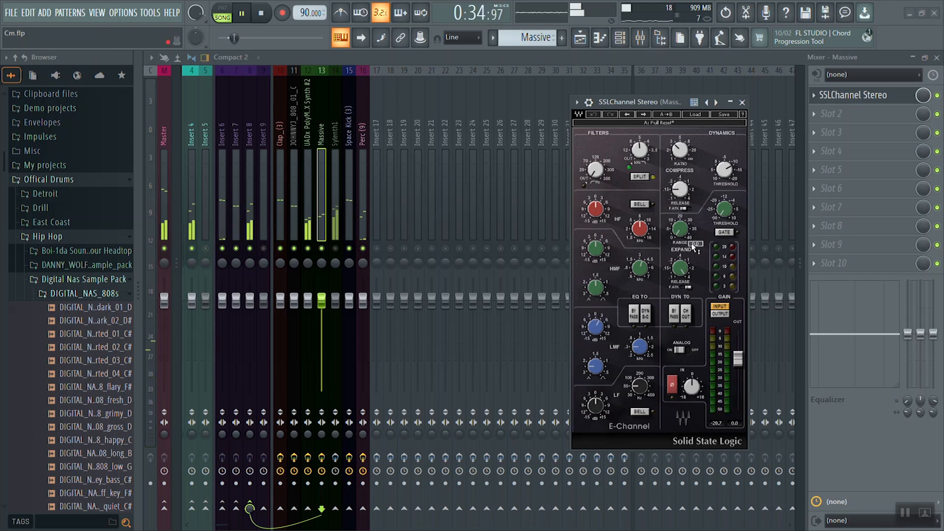
key(space)
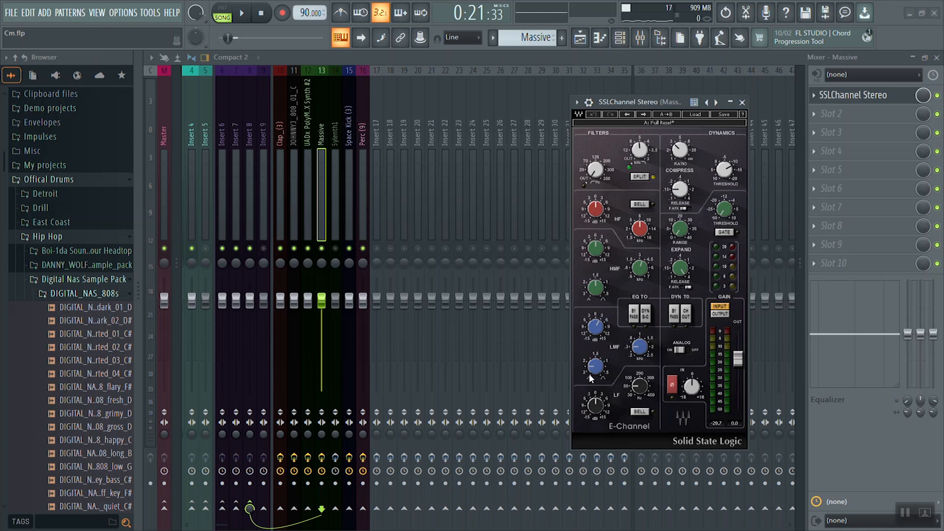
Adjust the bandwidth of the low-mid EQ band on the Massive channel strip while the mix plays.
mouse_move(594, 371)
drag(592, 369, 604, 377)
key(space)
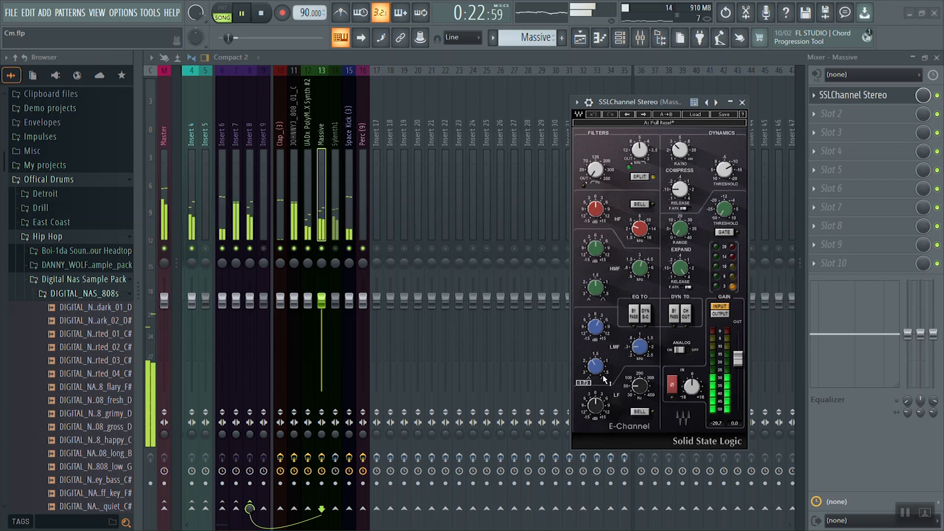
scroll(603, 378, up, 1)
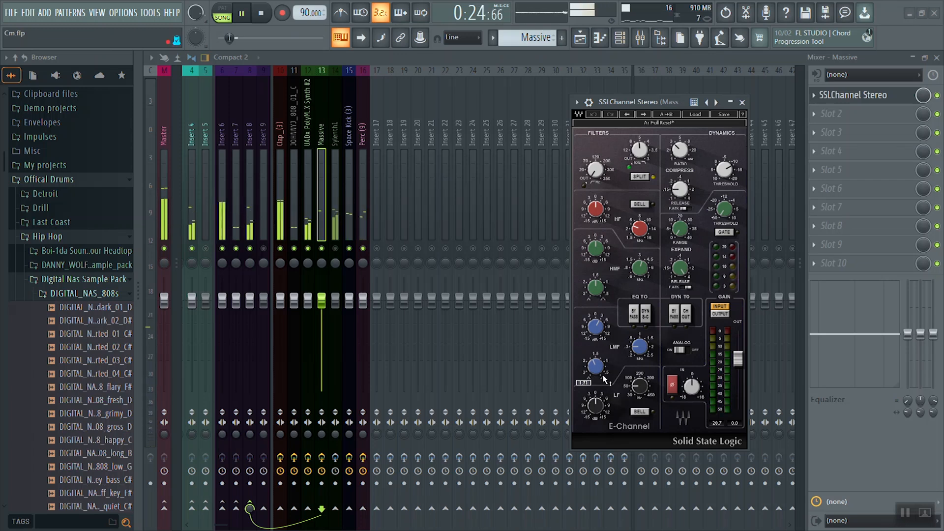
scroll(603, 379, up, 1)
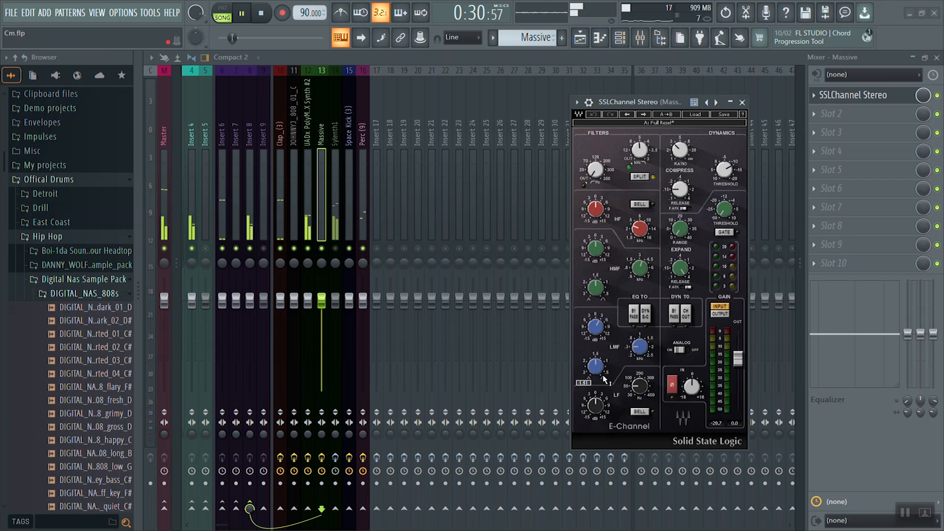
key(space)
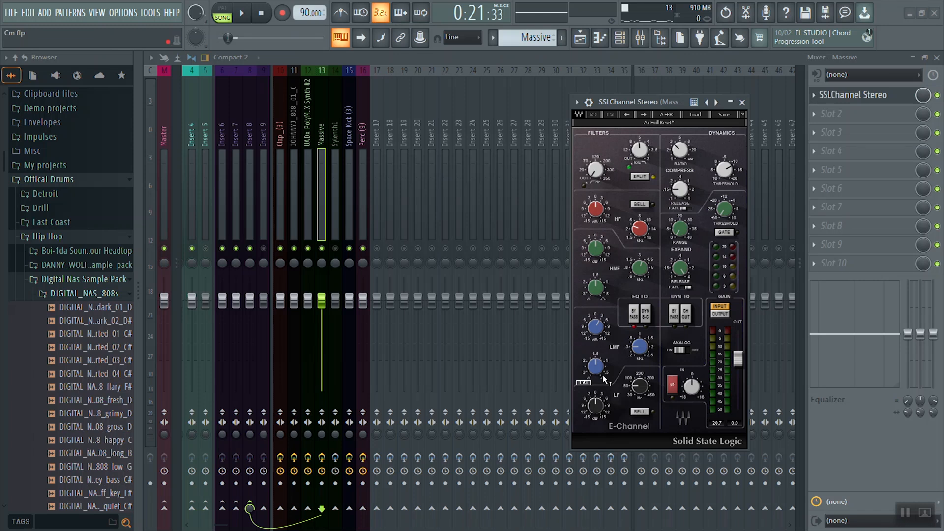
Compare the Massive channel strip's EQ bypassed and engaged in the mix, and fine-tune its output gain.
key(space)
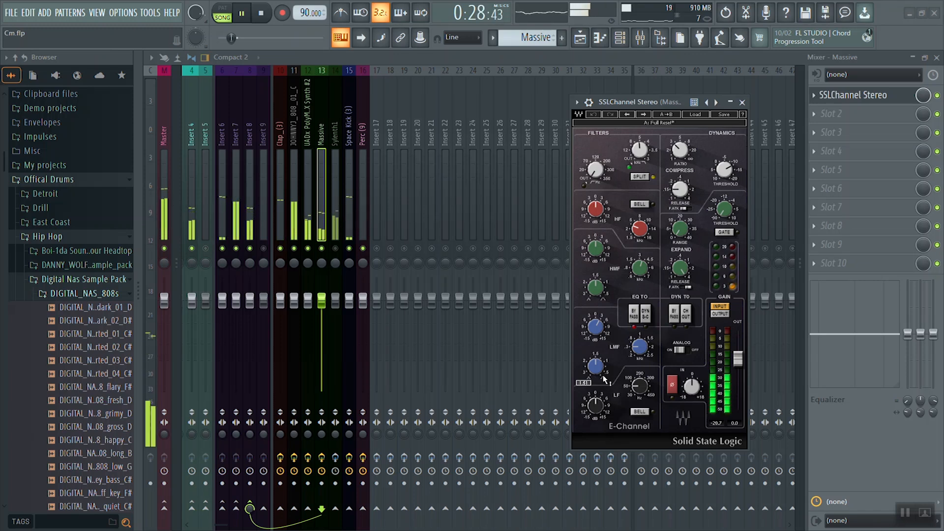
key(space)
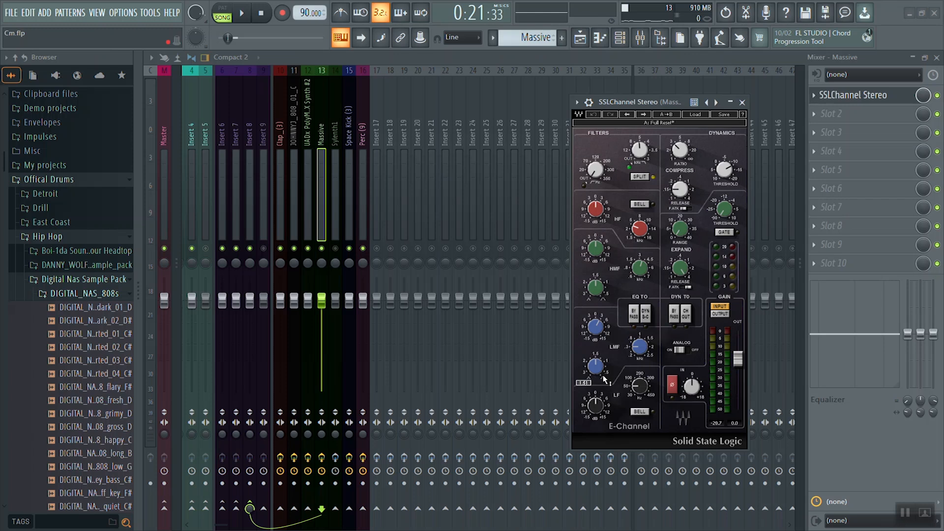
key(space)
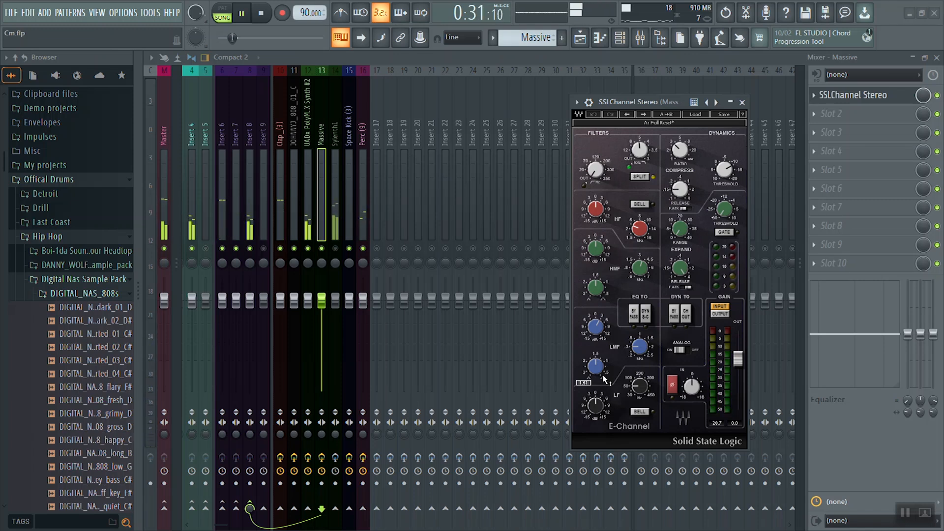
key(space)
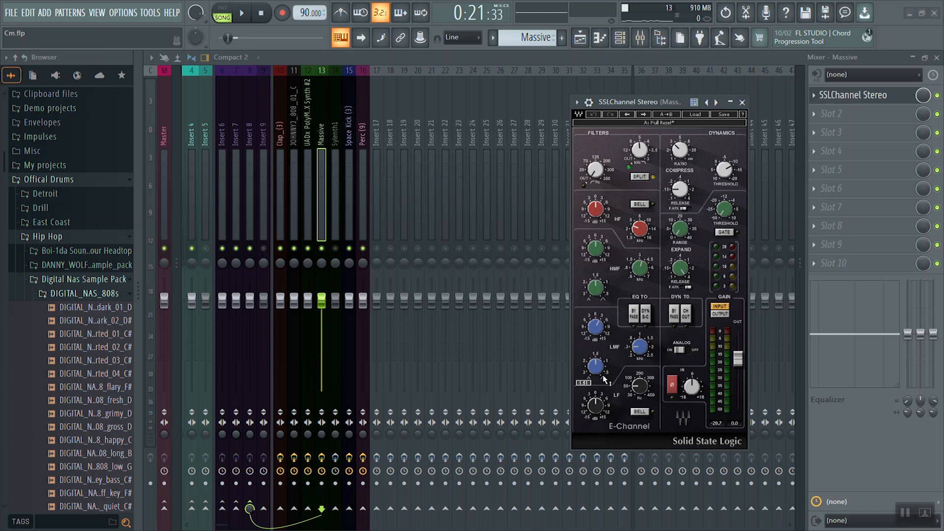
key(space)
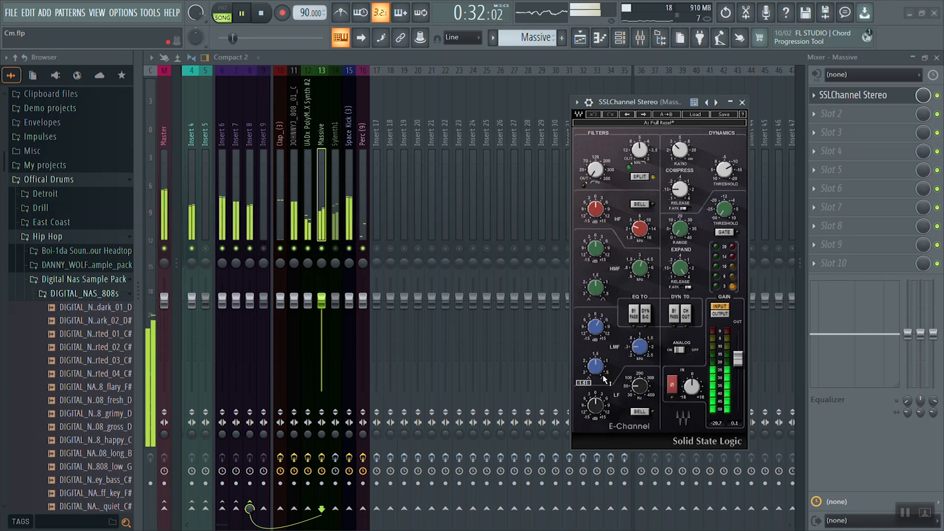
key(space)
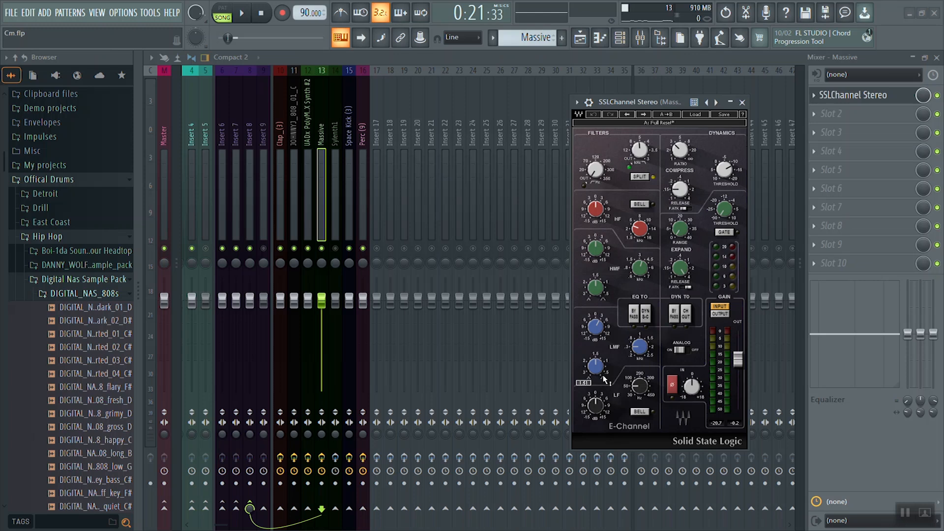
Close the Massive channel strip, then unmute the Sylenth1 track and audition it in the mix.
click(742, 103)
click(336, 443)
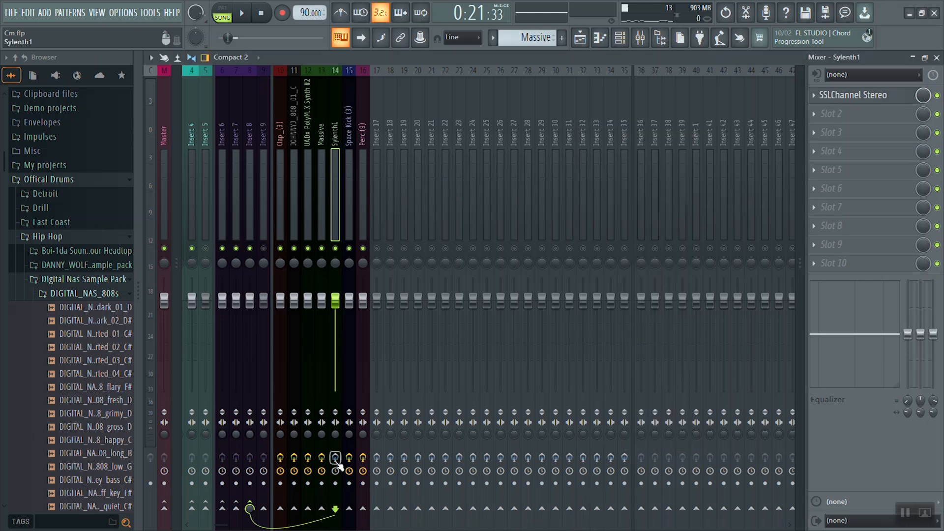
key(space)
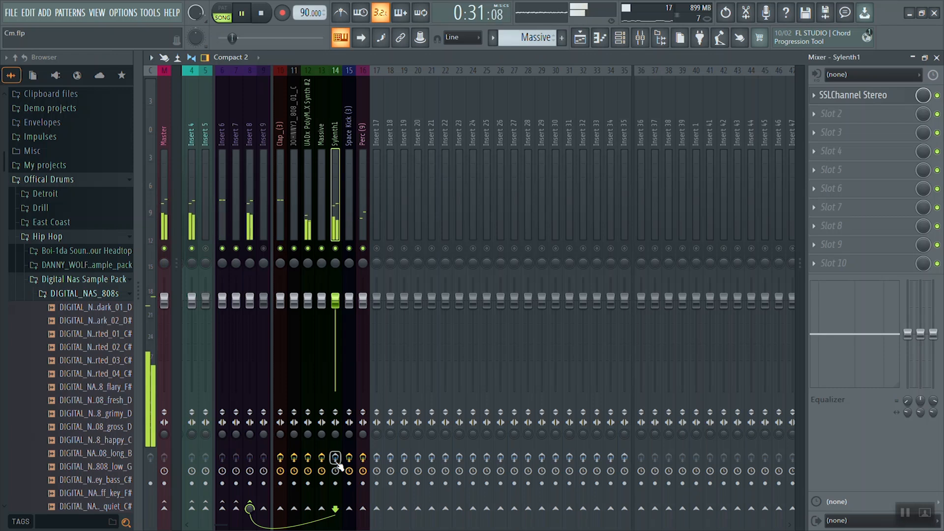
key(space)
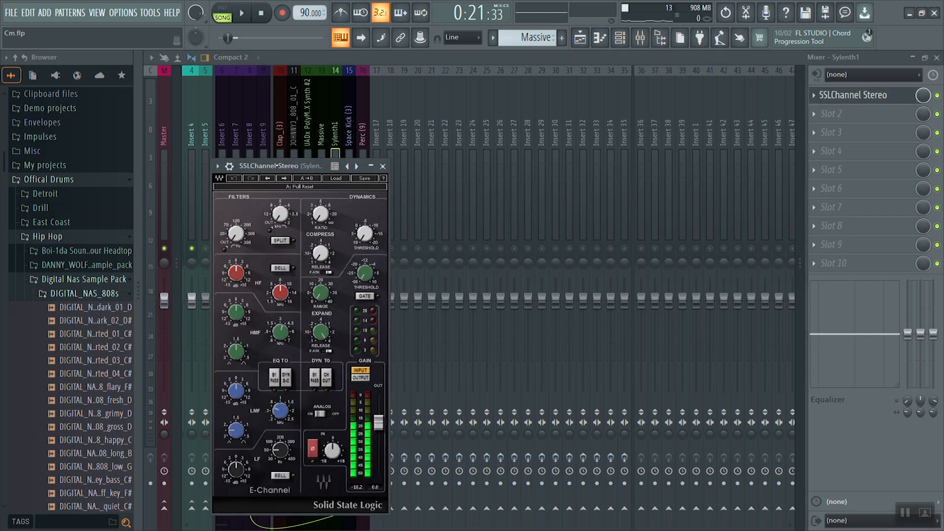
Engage the high-pass filter and lower the output gain on the Sylenth1 channel strip while checking it in the mix.
drag(294, 167, 584, 126)
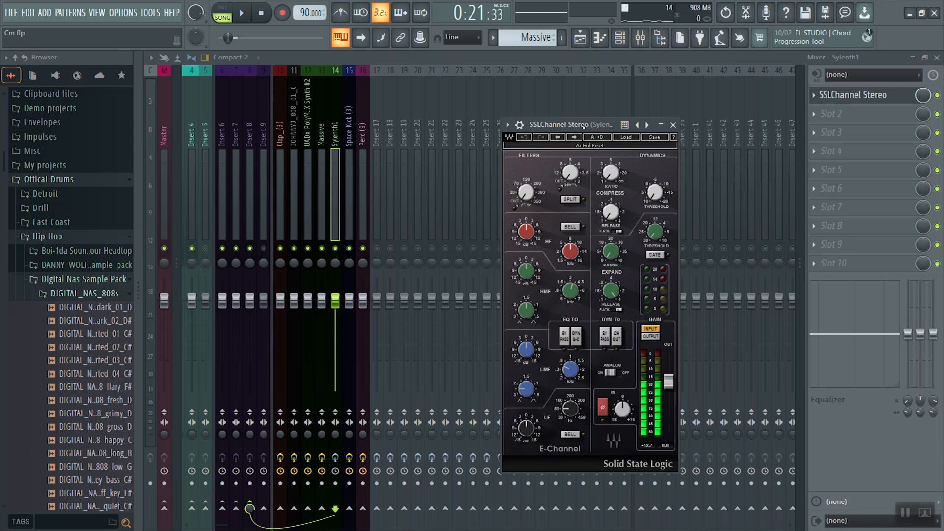
key(space)
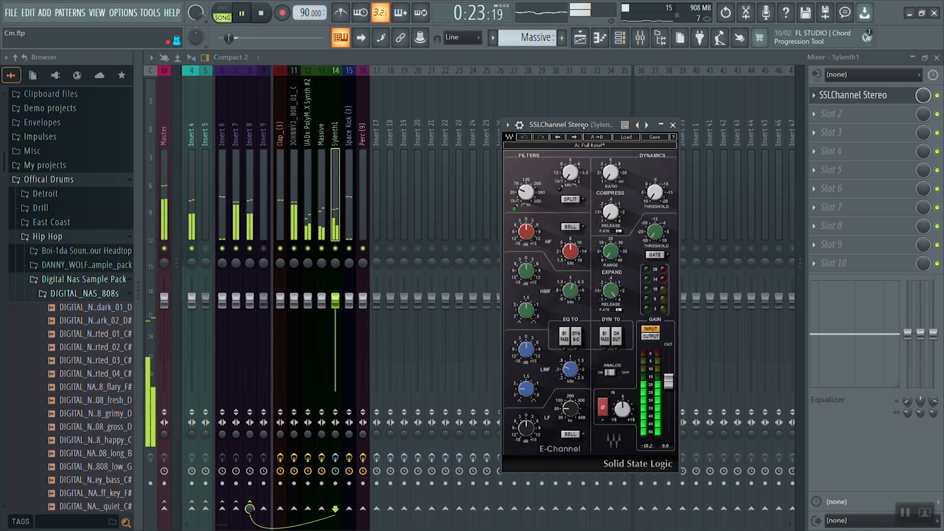
key(space)
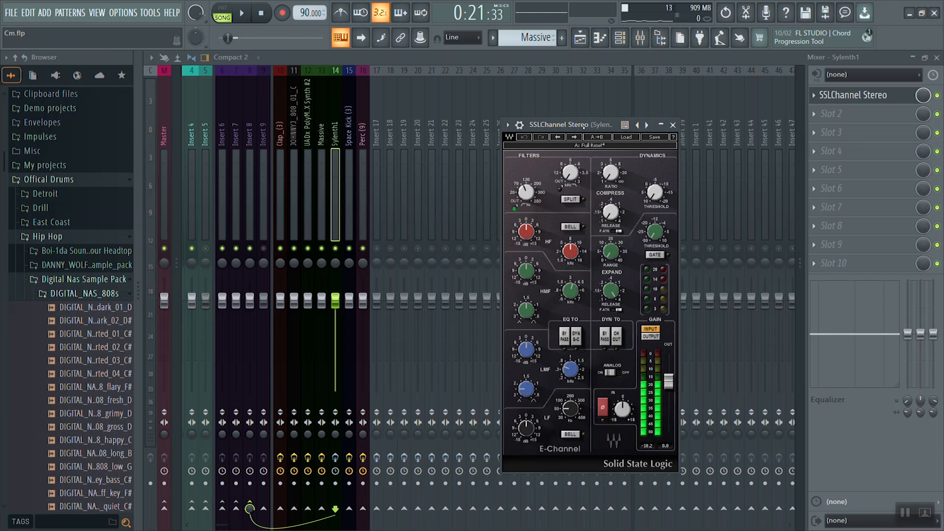
key(space)
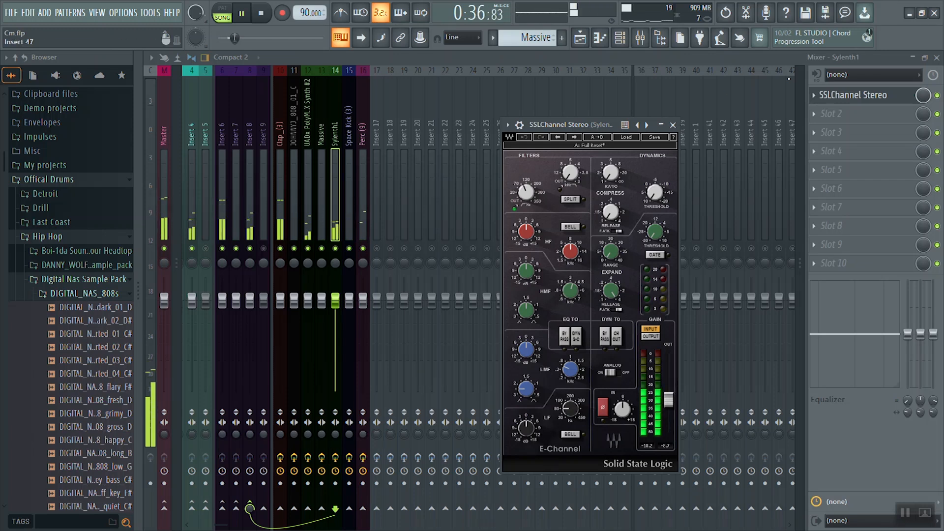
Close the Sylenth1 channel strip and save the project.
click(673, 125)
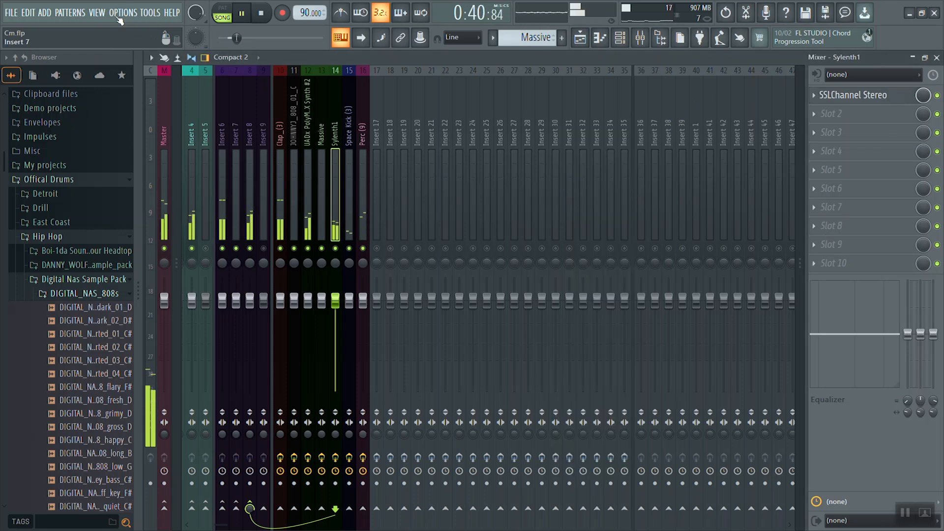
click(10, 13)
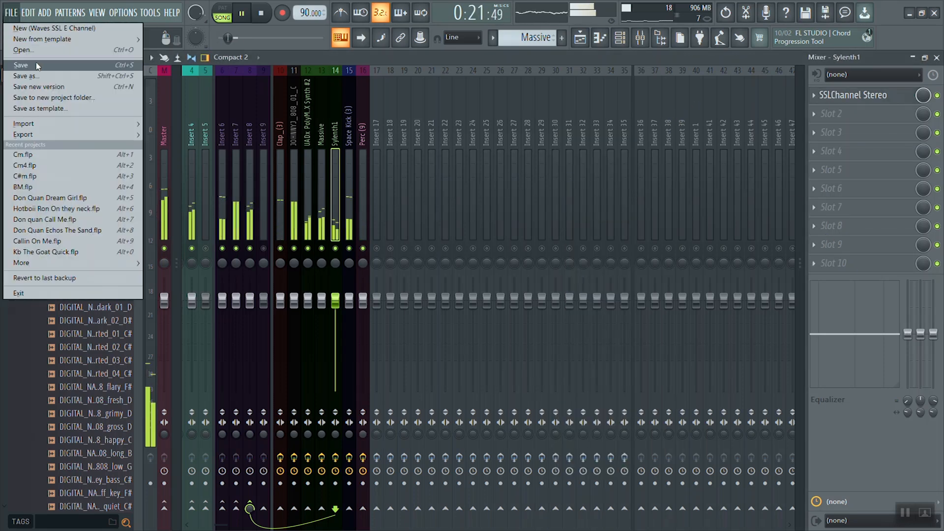
click(37, 65)
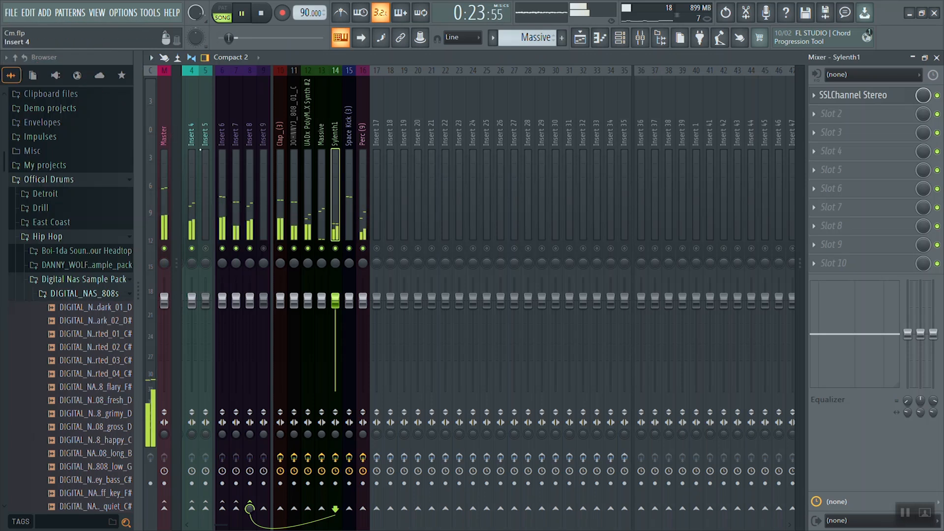
Compare the mix with effects bypassed and enabled on the UADx PolyMAX Synth #2, Massive and Sylenth1 tracks together.
drag(217, 525, 195, 527)
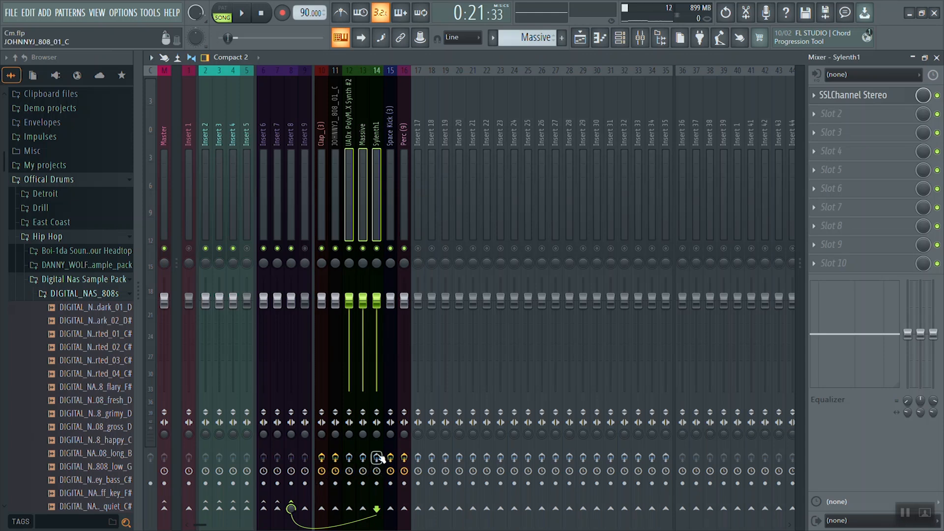
key(space)
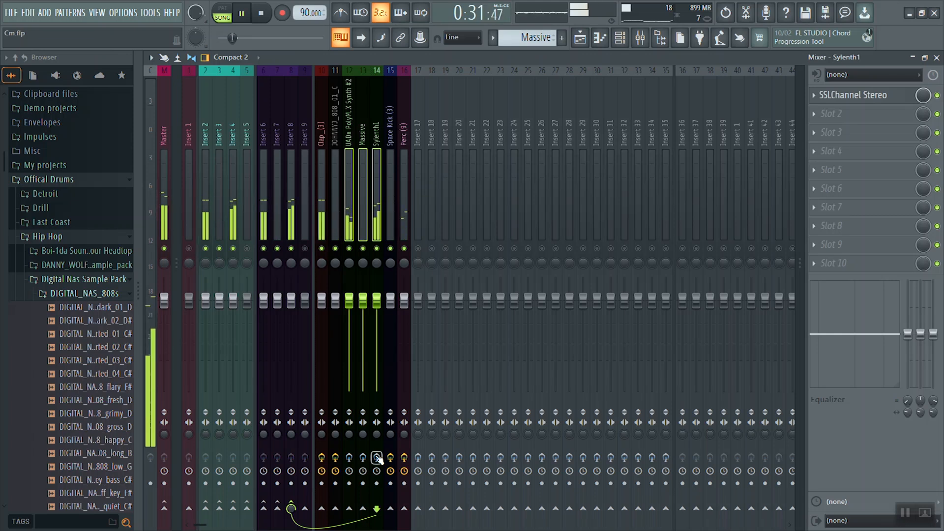
key(space)
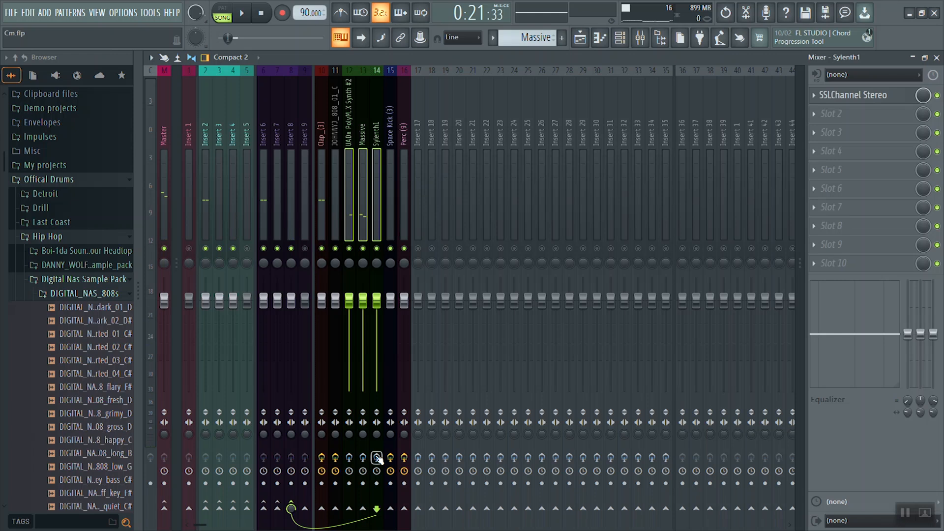
click(377, 458)
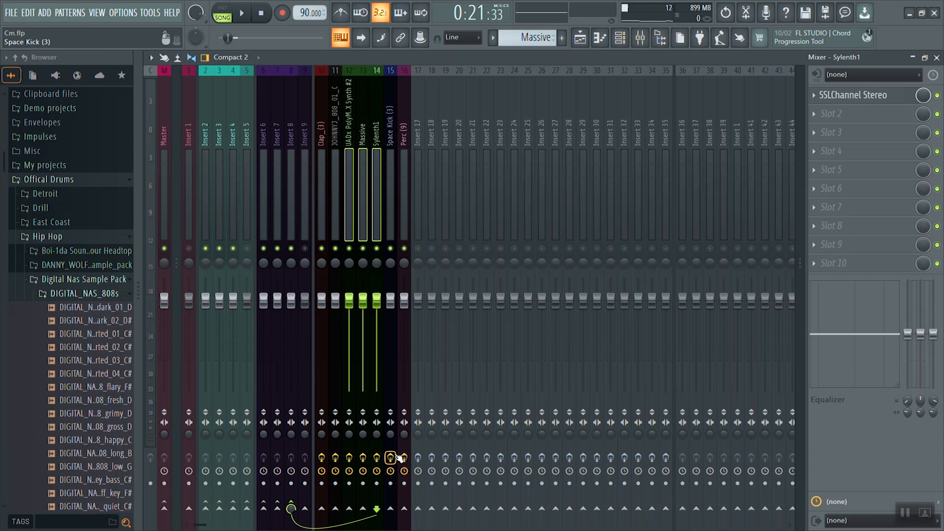
key(space)
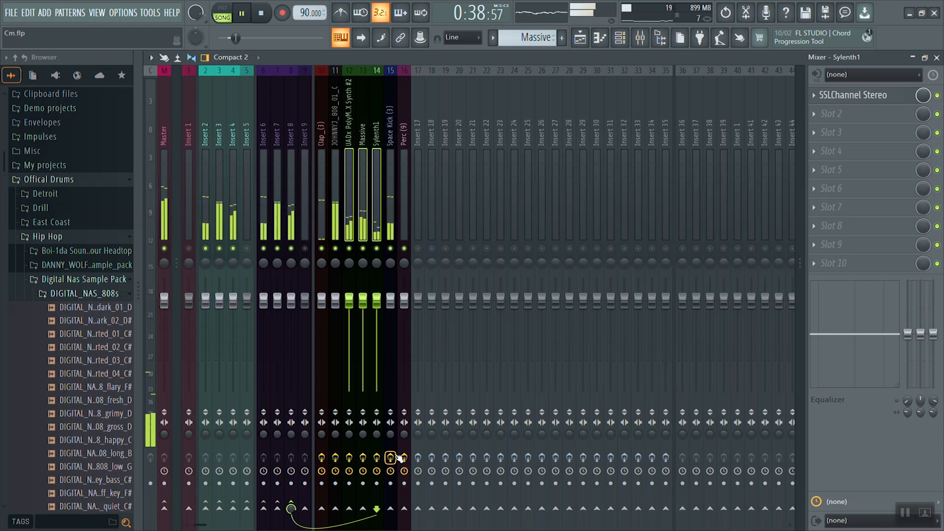
key(space)
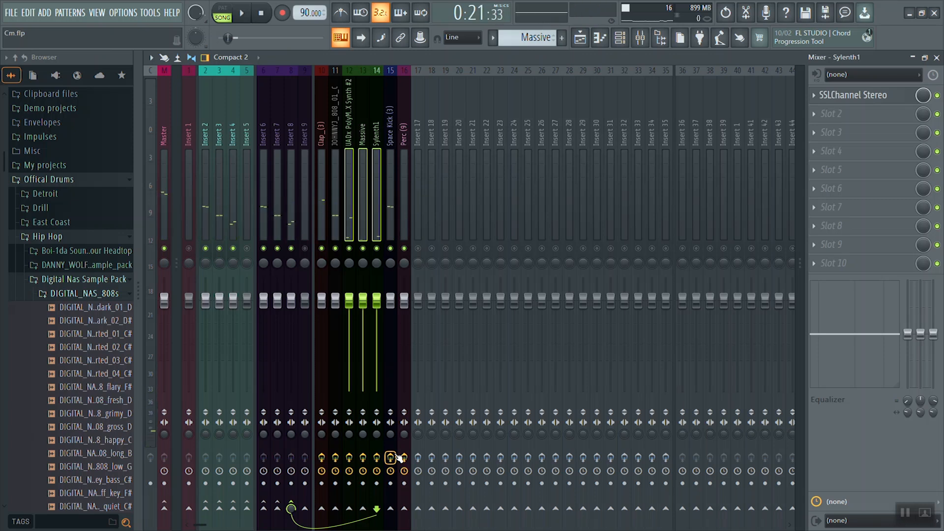